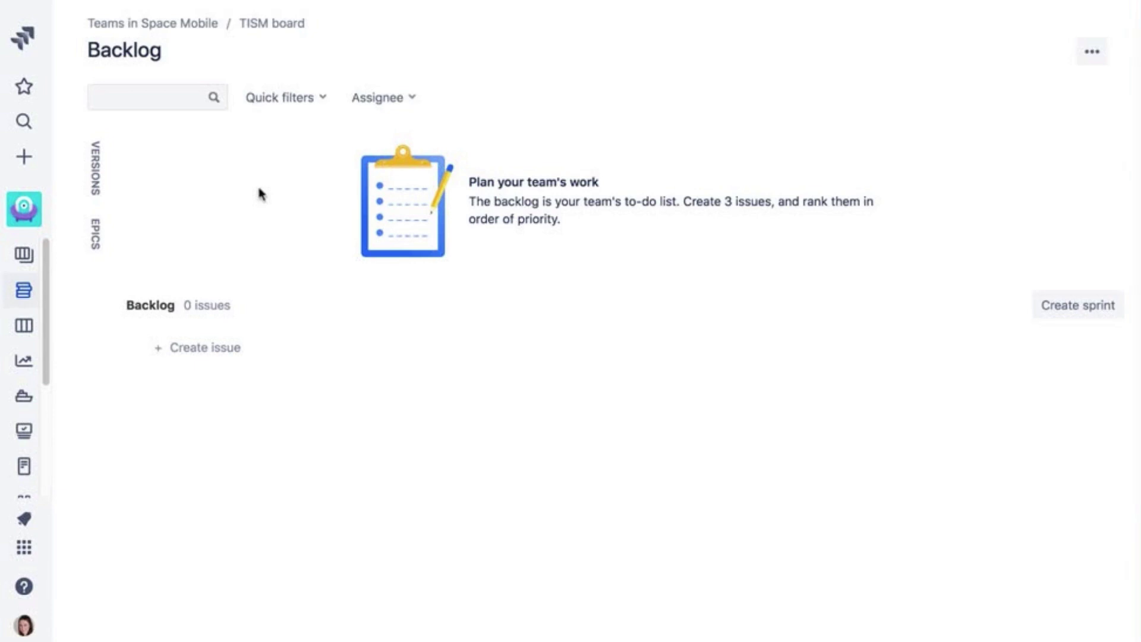
- Draft a Bug issue 'Error with landing page' with a mobile 404 description and Critical priority
left_click(22, 159)
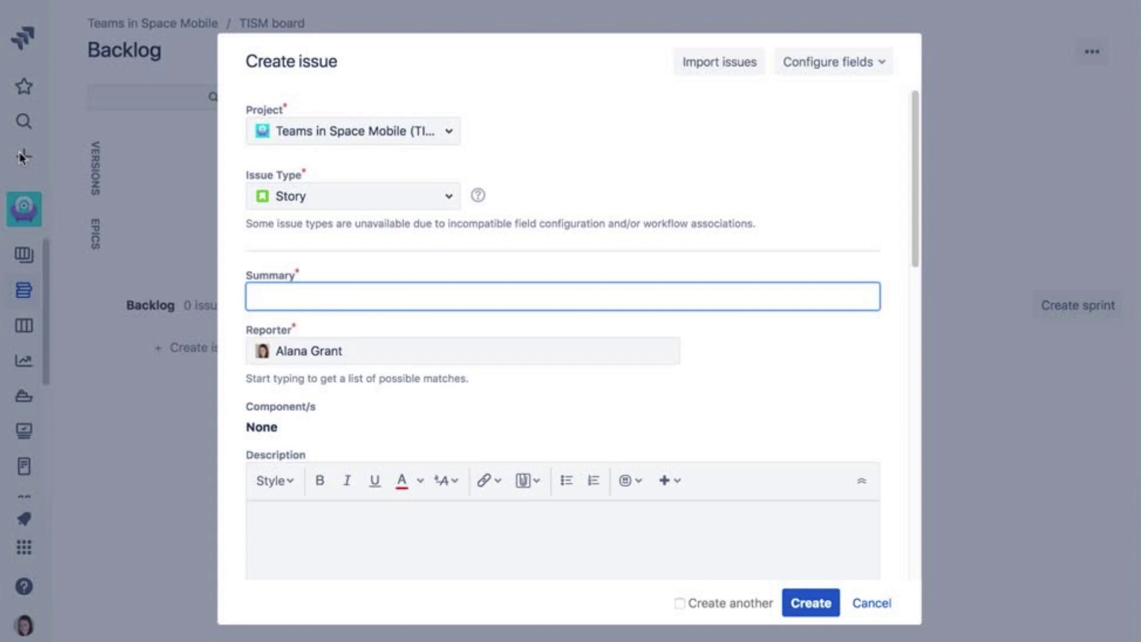
left_click(448, 194)
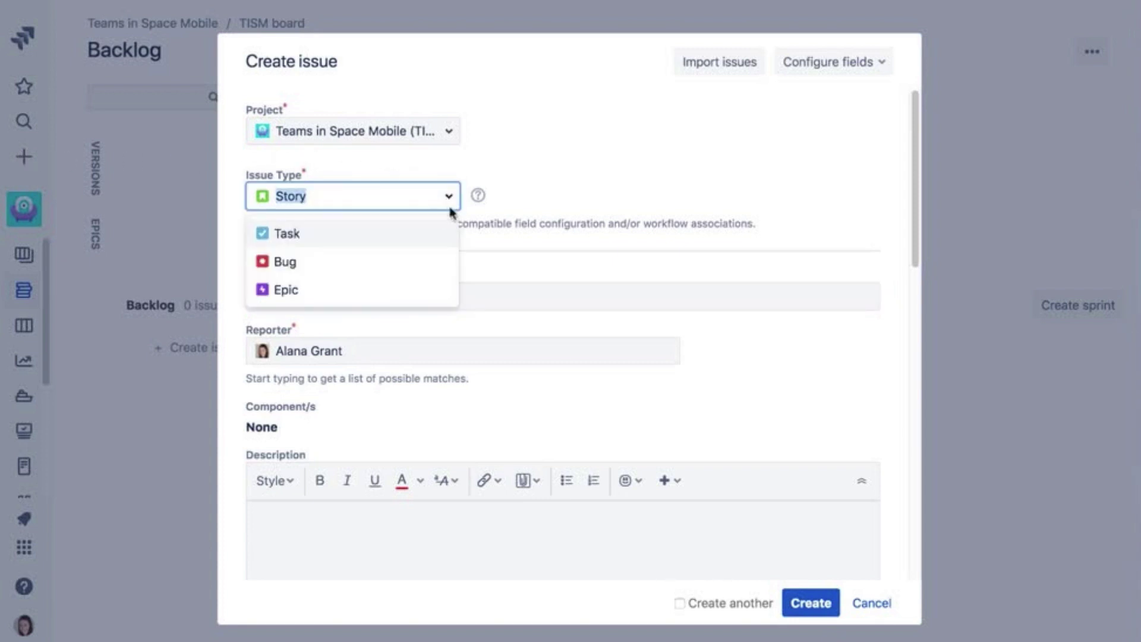
left_click(438, 261)
type("Er")
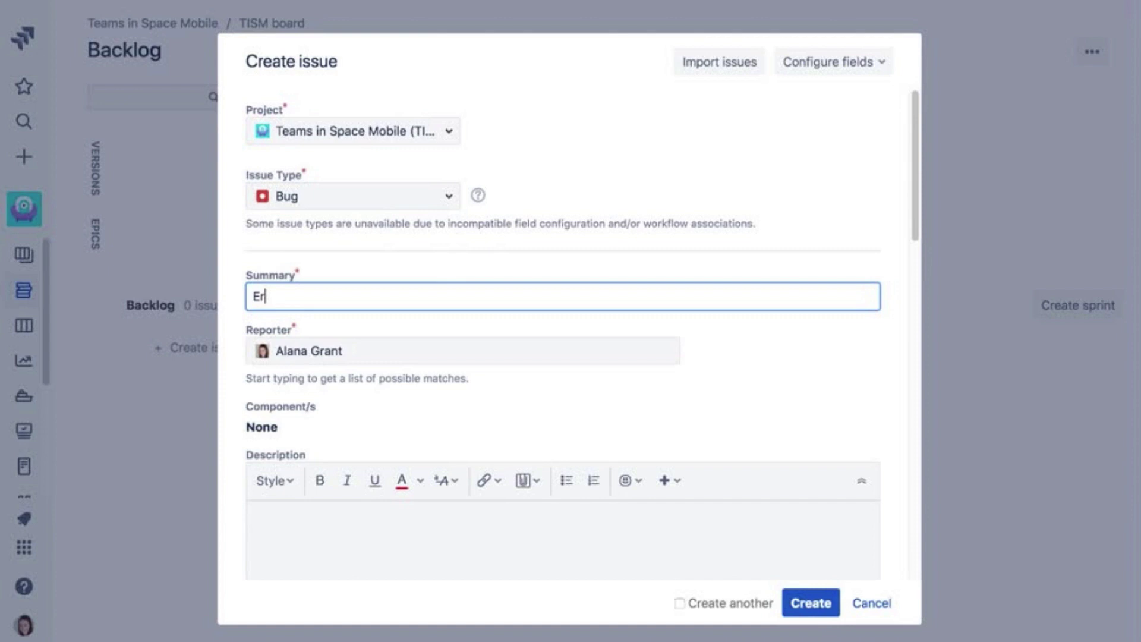
type("ror with landing page")
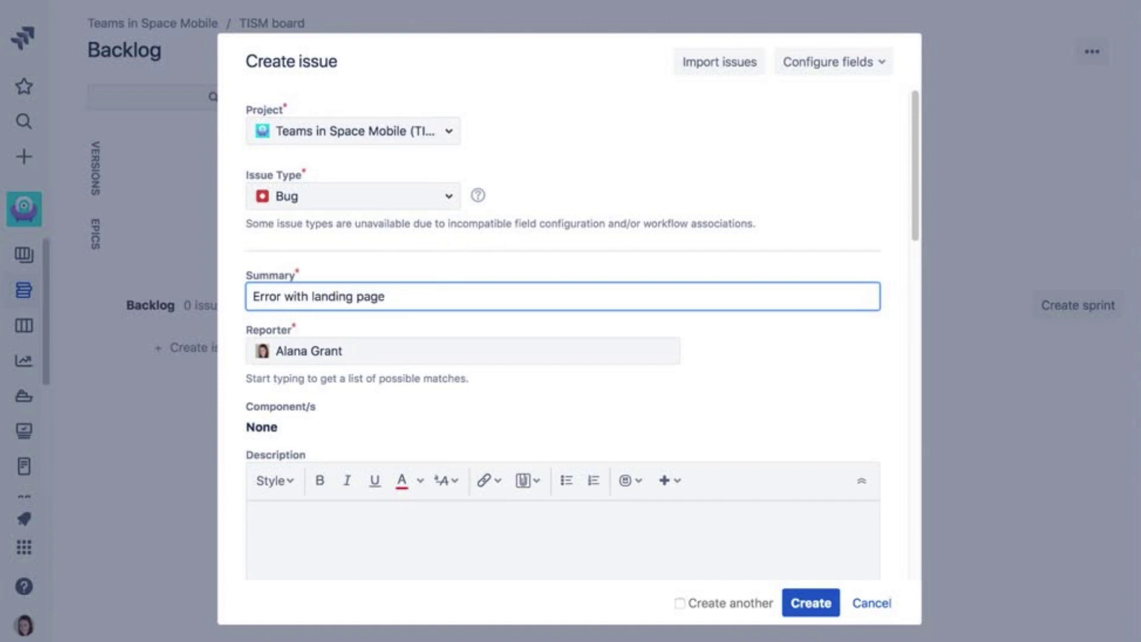
left_click(307, 526)
type("404 error with ")
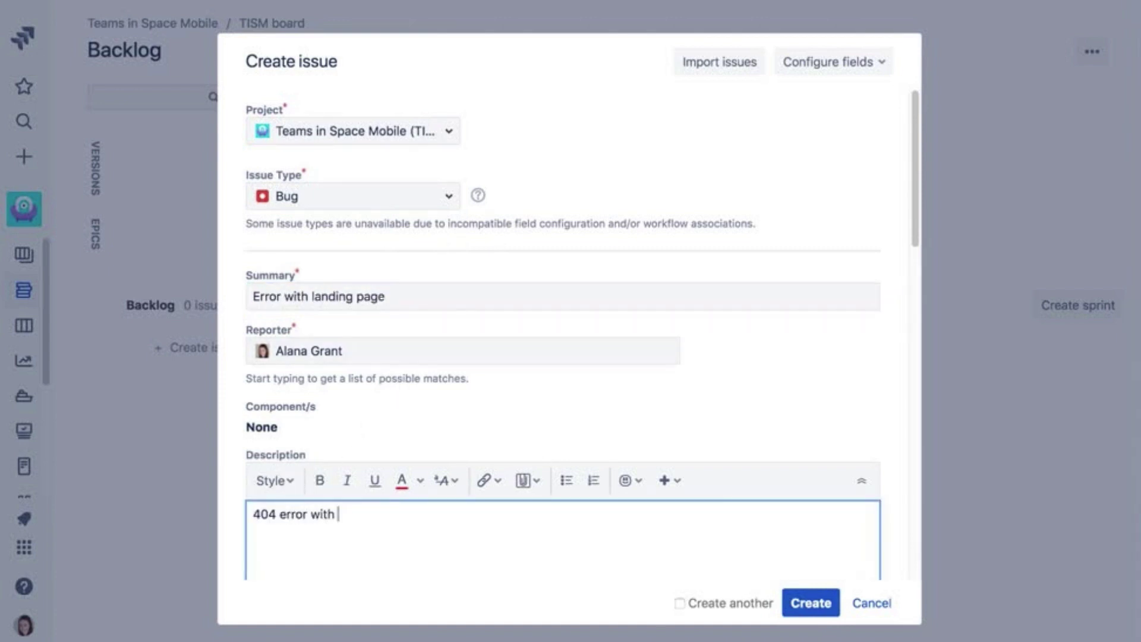
type("mobile landing page")
scroll(237, 479, "down", 1)
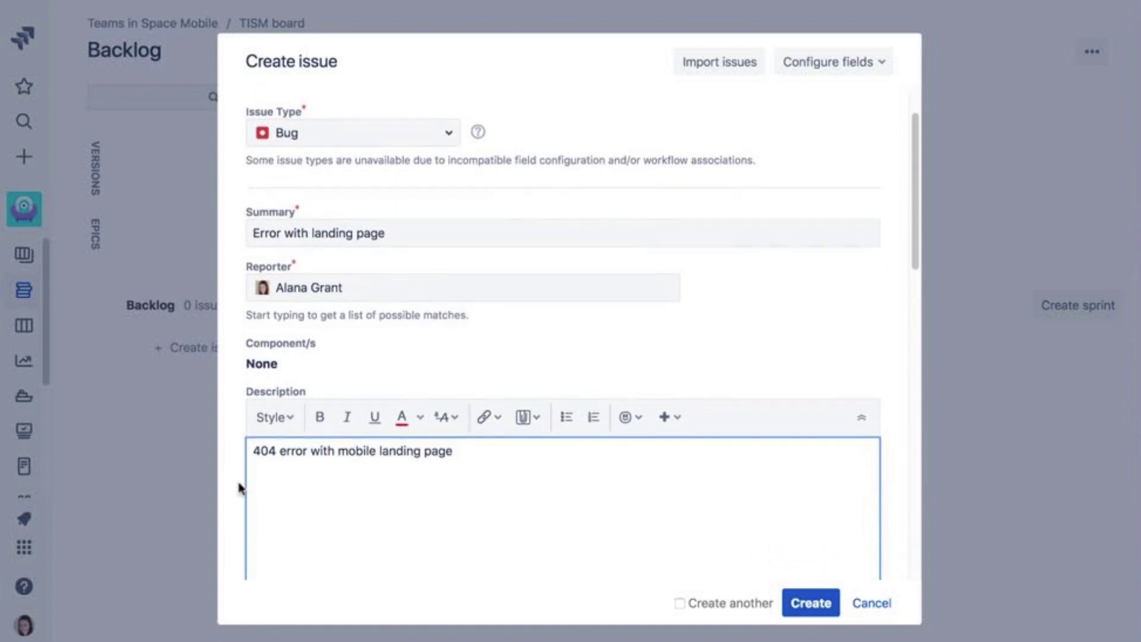
scroll(237, 478, "down", 3)
scroll(240, 481, "down", 1)
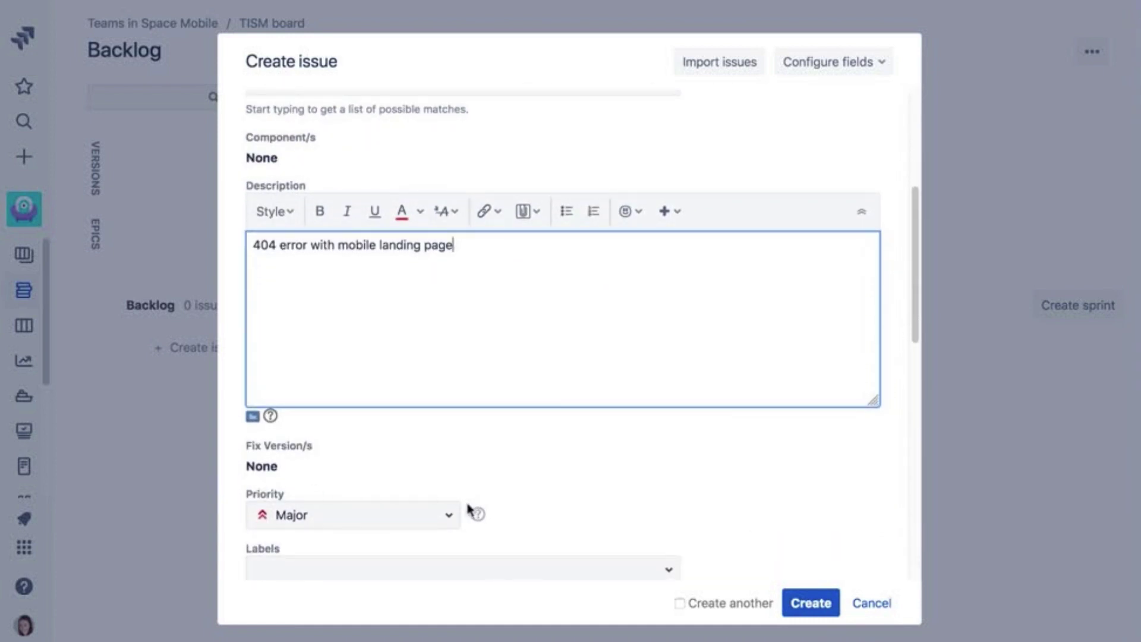
left_click(449, 515)
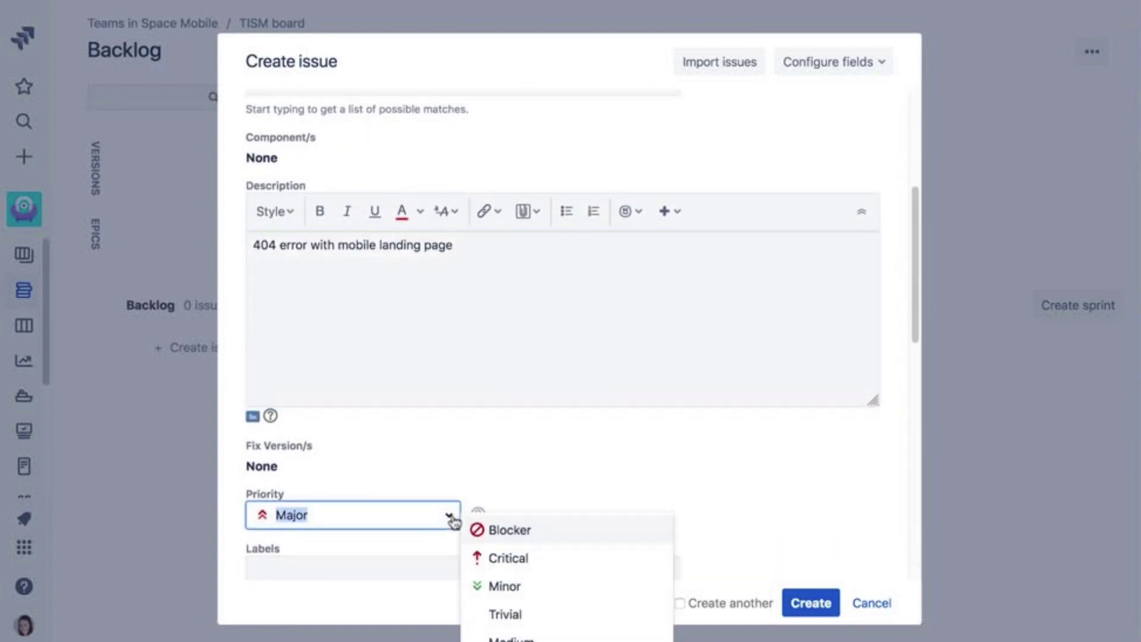
left_click(521, 559)
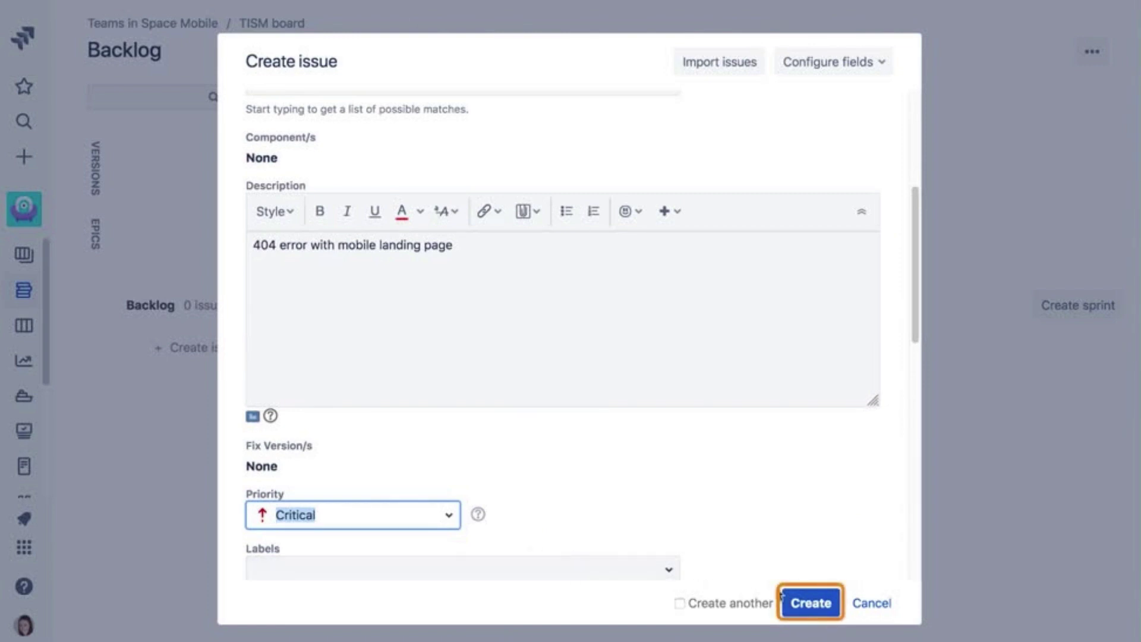
- Submit the bug, then create stories 'Create login screen' and 'Add planet finder to app'
left_click(819, 607)
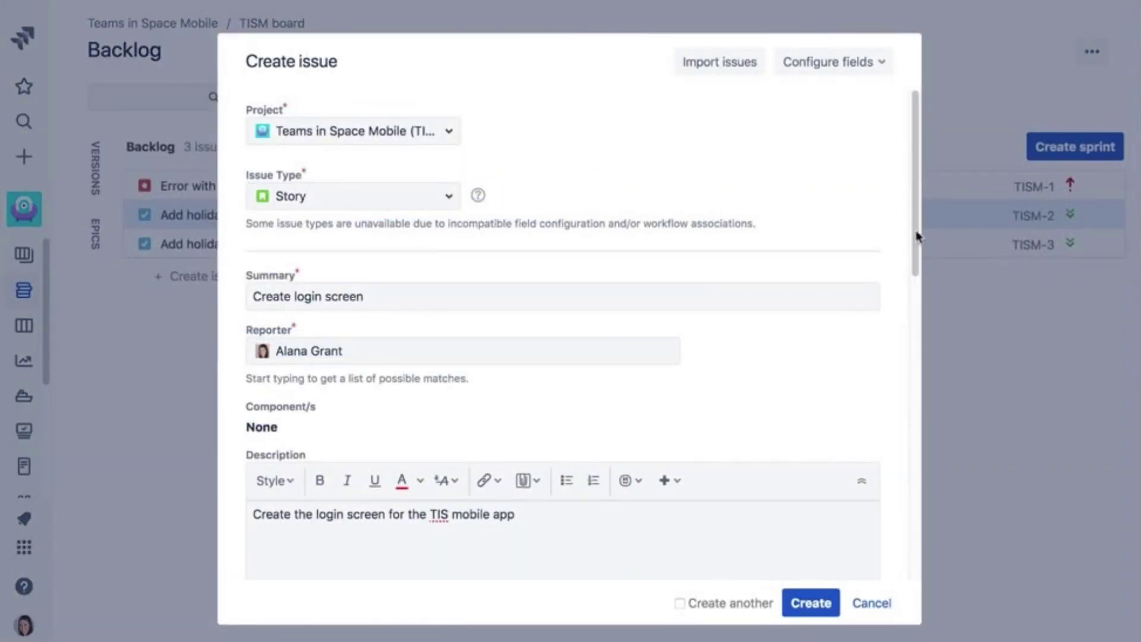
left_click(802, 544)
scroll(861, 451, "down", 3)
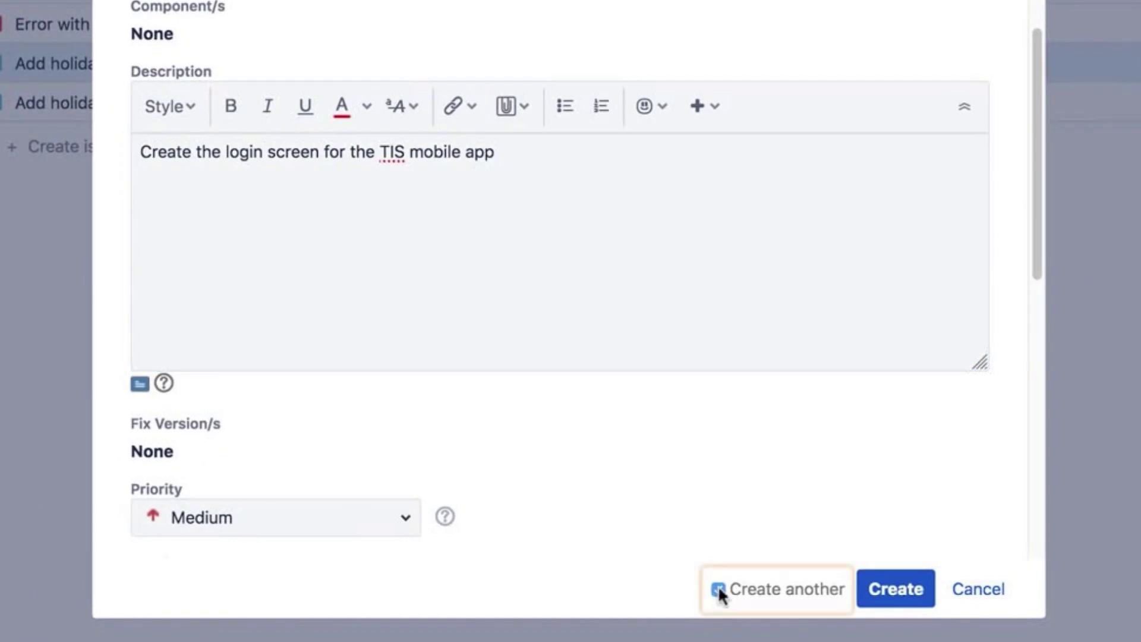
left_click(715, 591)
left_click(894, 590)
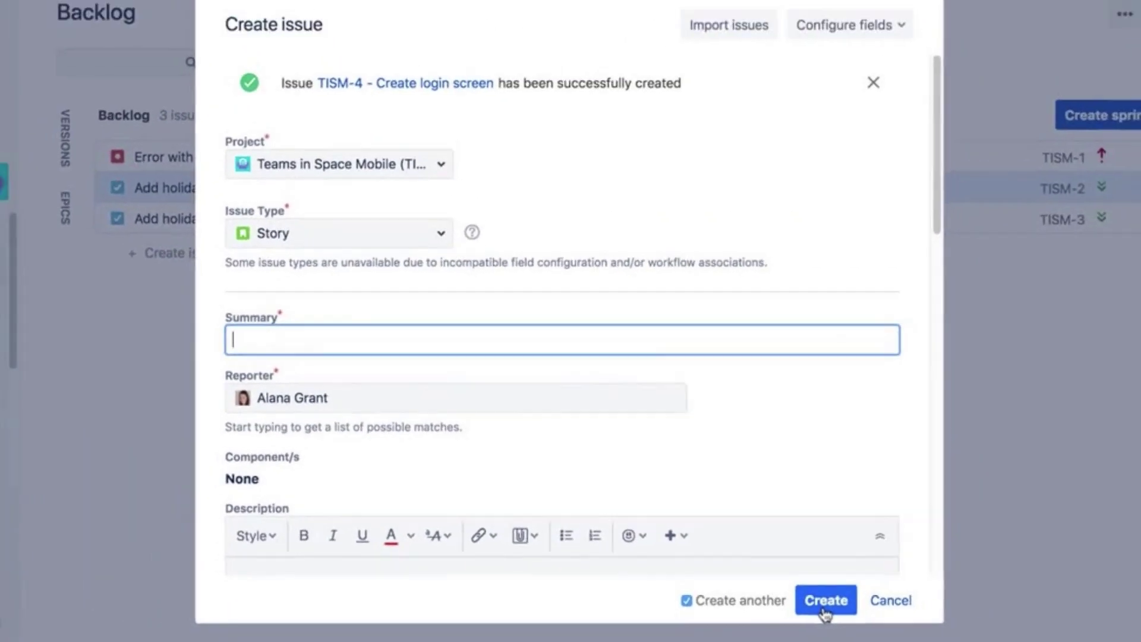
type("Add planet finder to app")
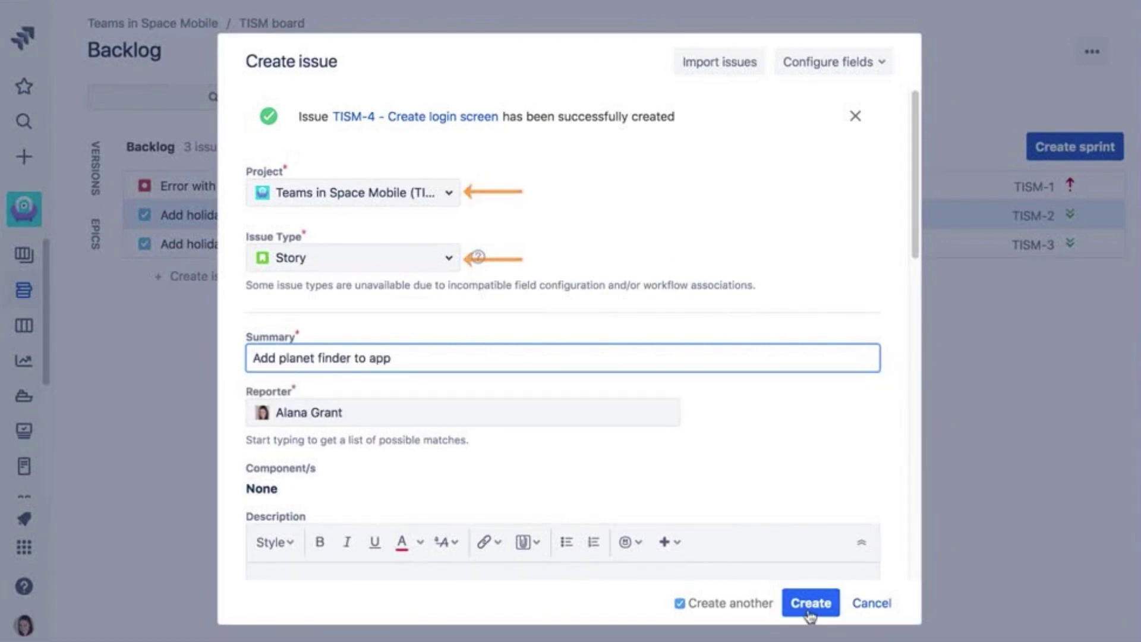
scroll(911, 357, "down", 2)
scroll(911, 356, "down", 2)
scroll(911, 356, "down", 2)
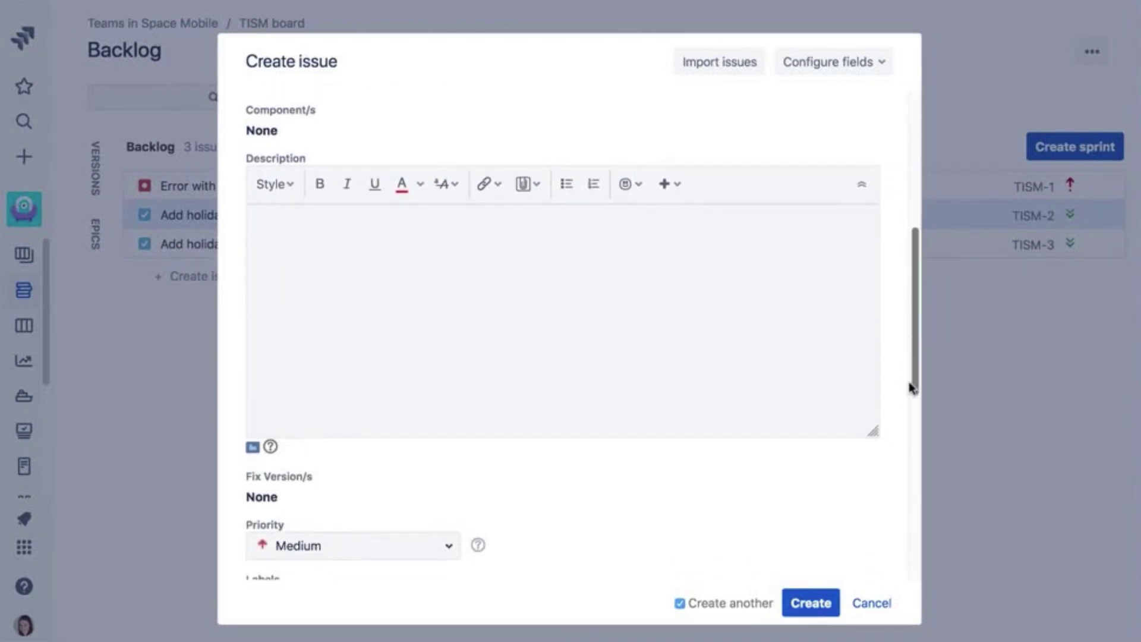
left_click(679, 603)
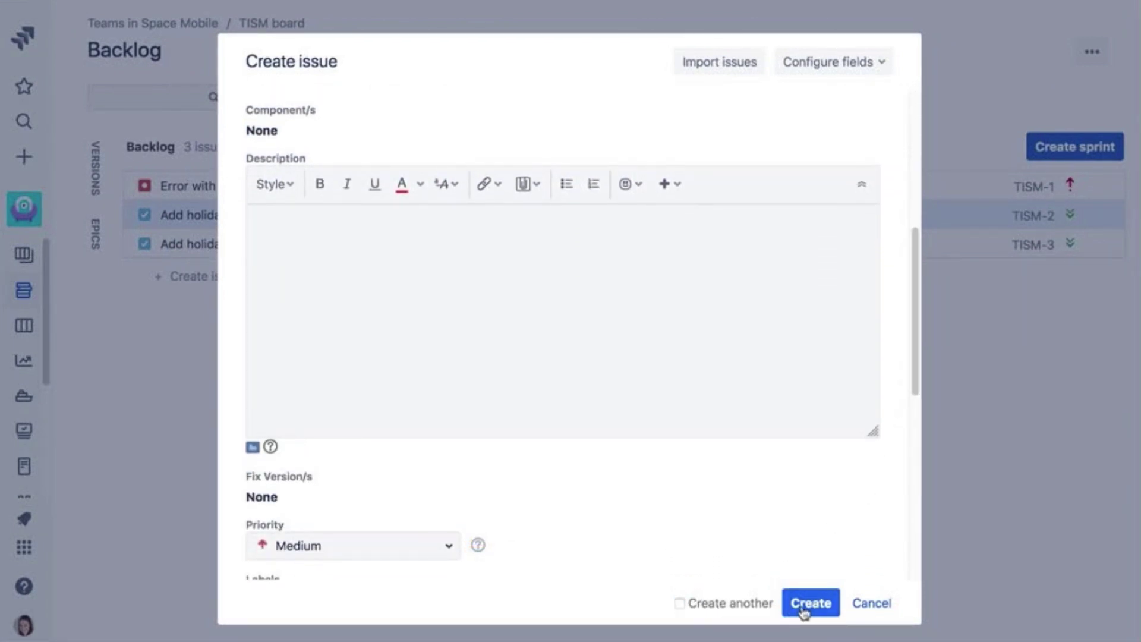
left_click(804, 606)
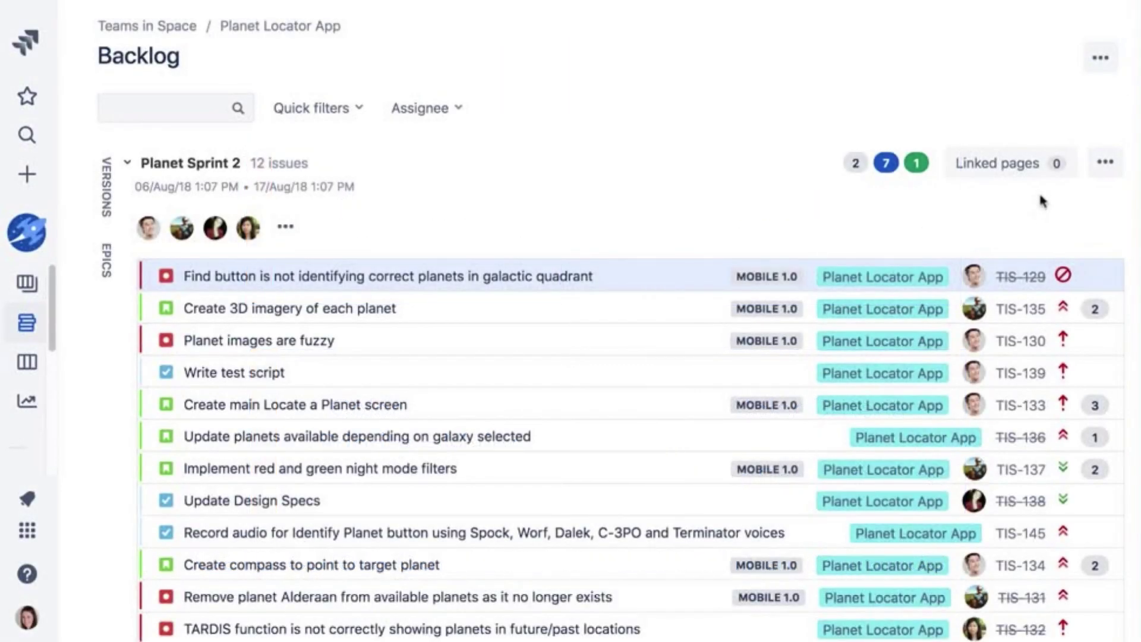
- Change the Bug card colour in the board's Card colors settings from red to purple
left_click(1094, 63)
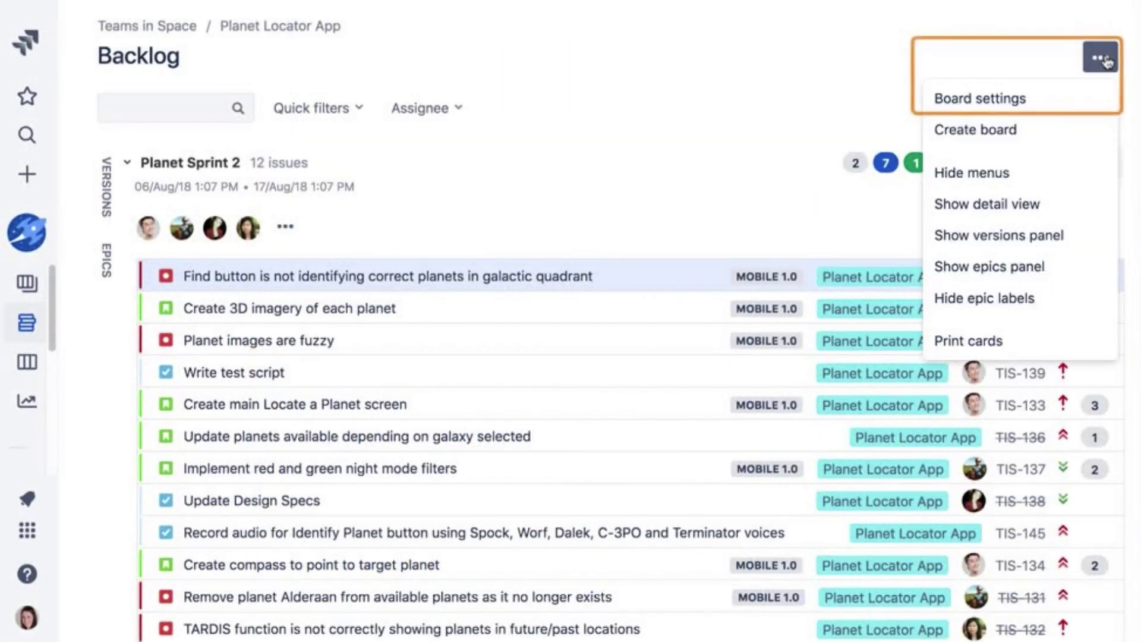
left_click(1079, 97)
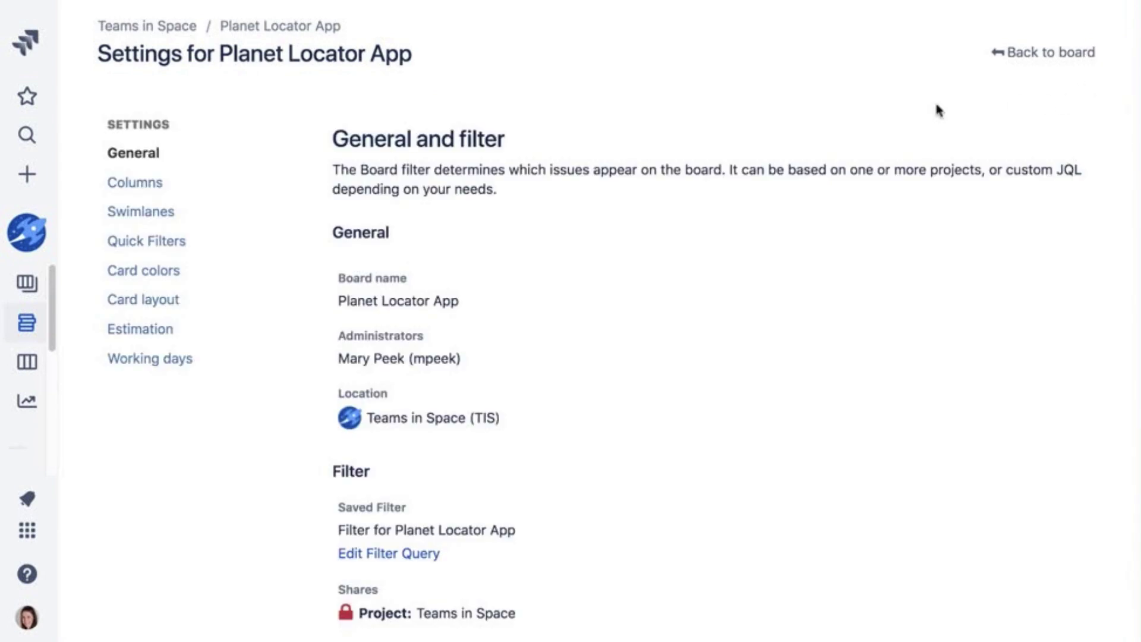
left_click(163, 272)
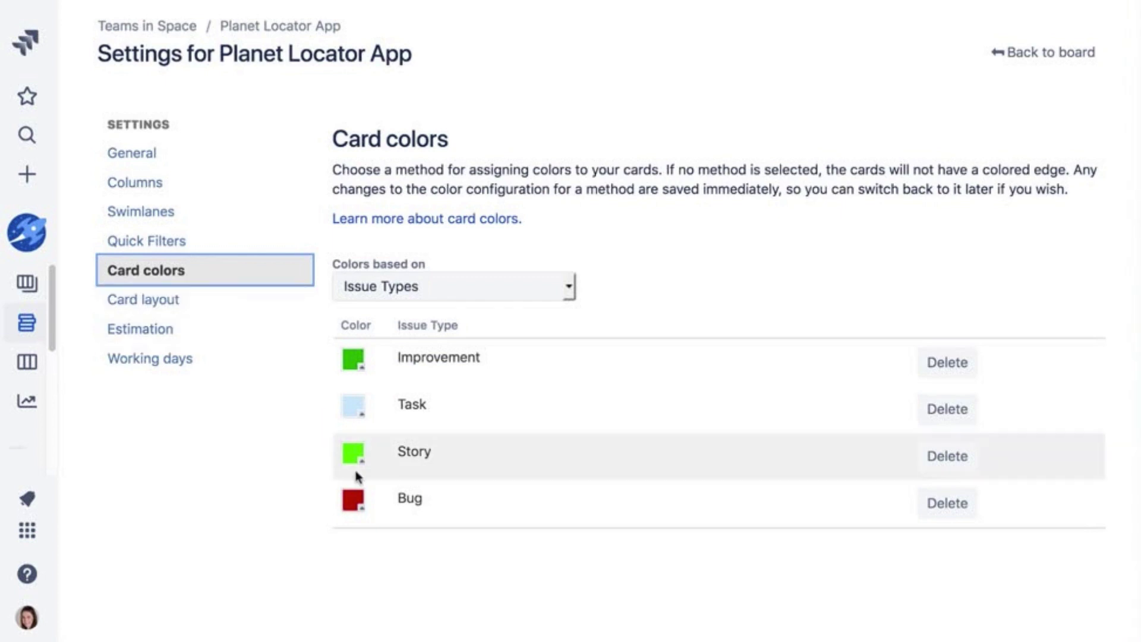
left_click(357, 501)
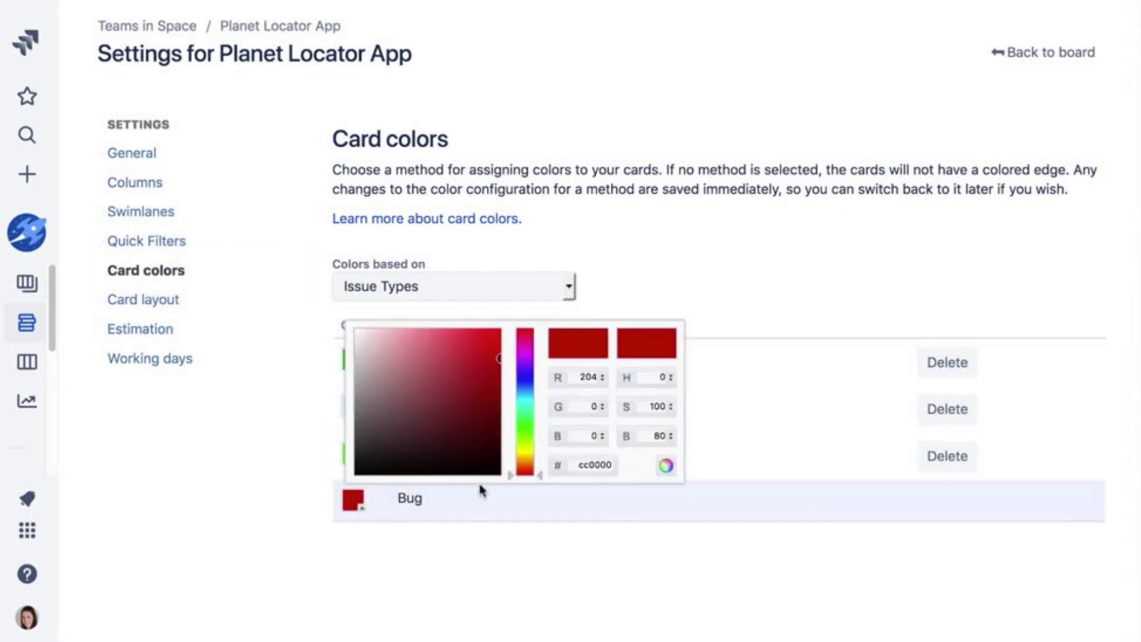
left_click_drag(509, 474, 497, 362)
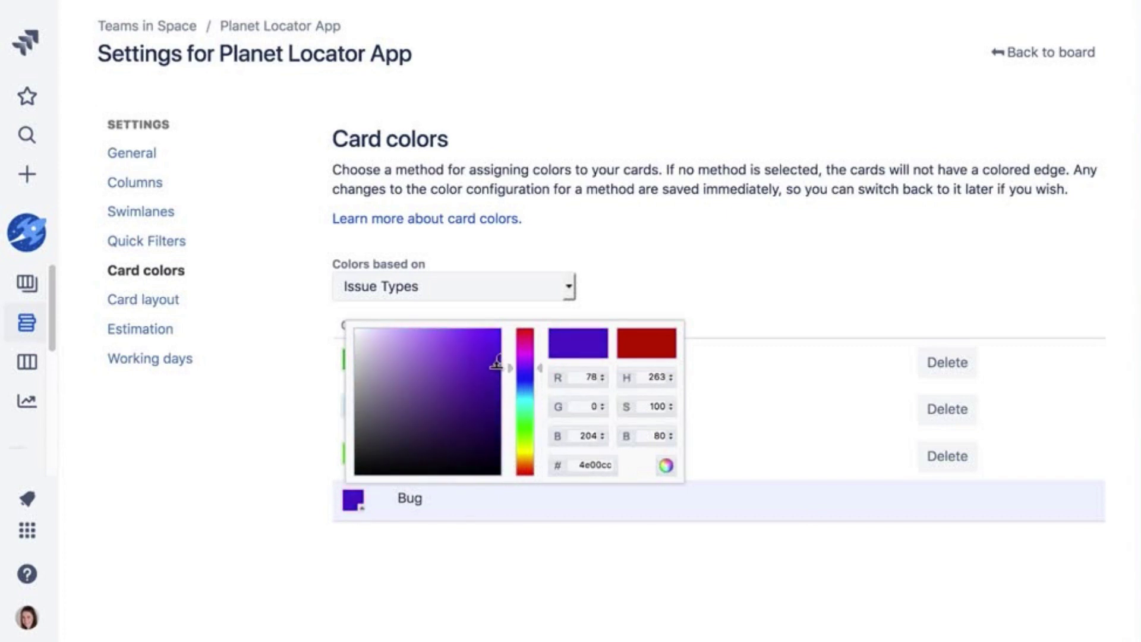
left_click(363, 534)
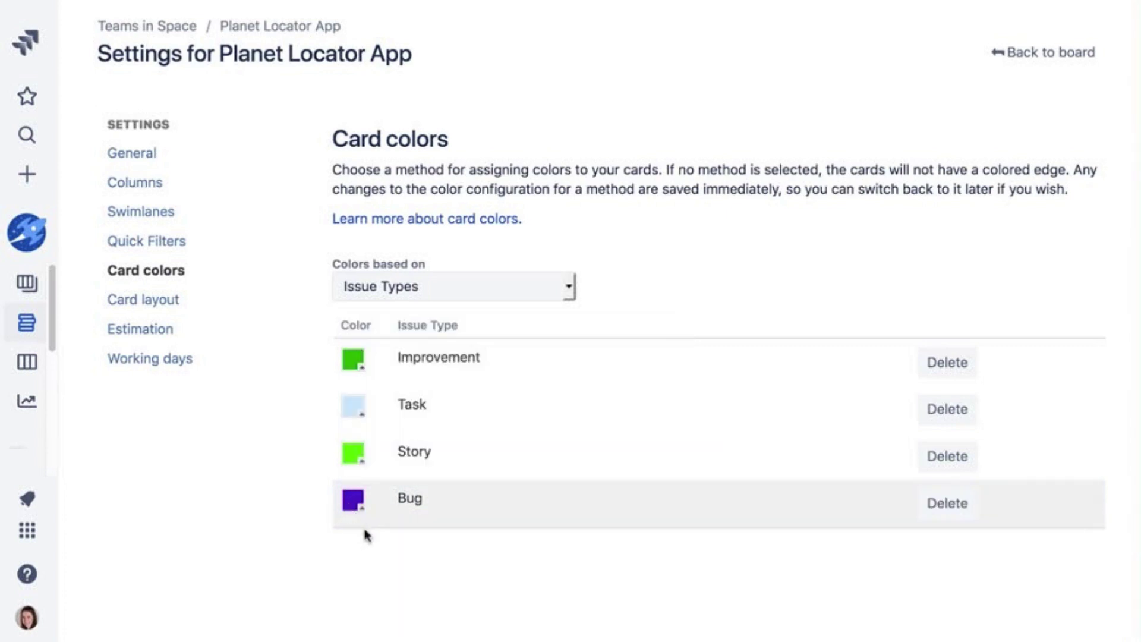
- Return to the board and open the Planet Sprint 2 active sprint view
left_click(1054, 66)
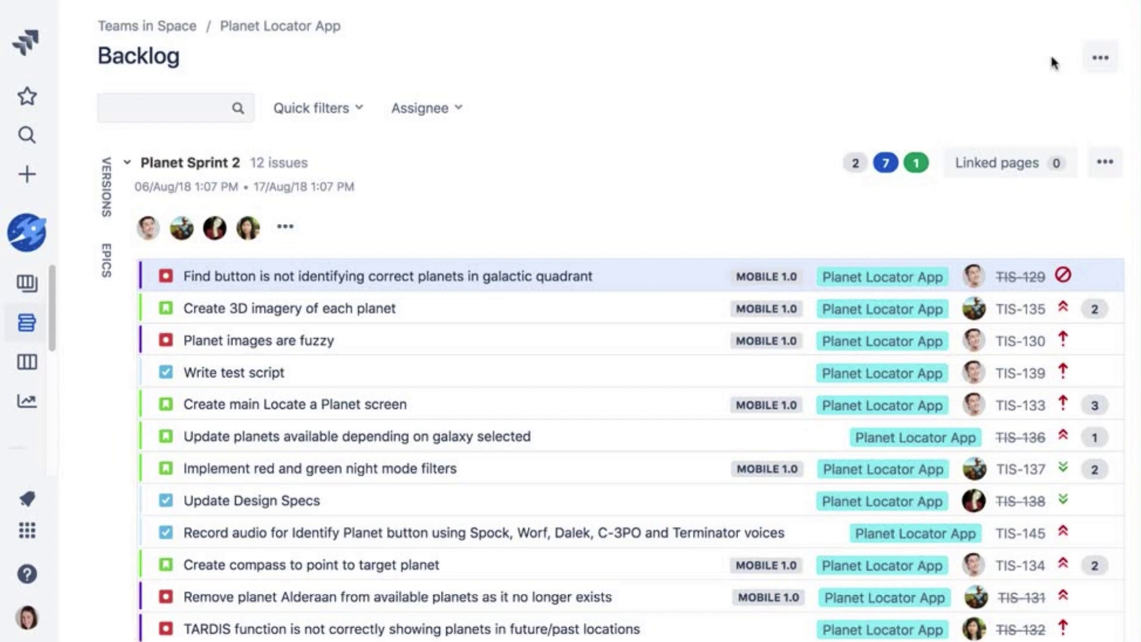
left_click(28, 369)
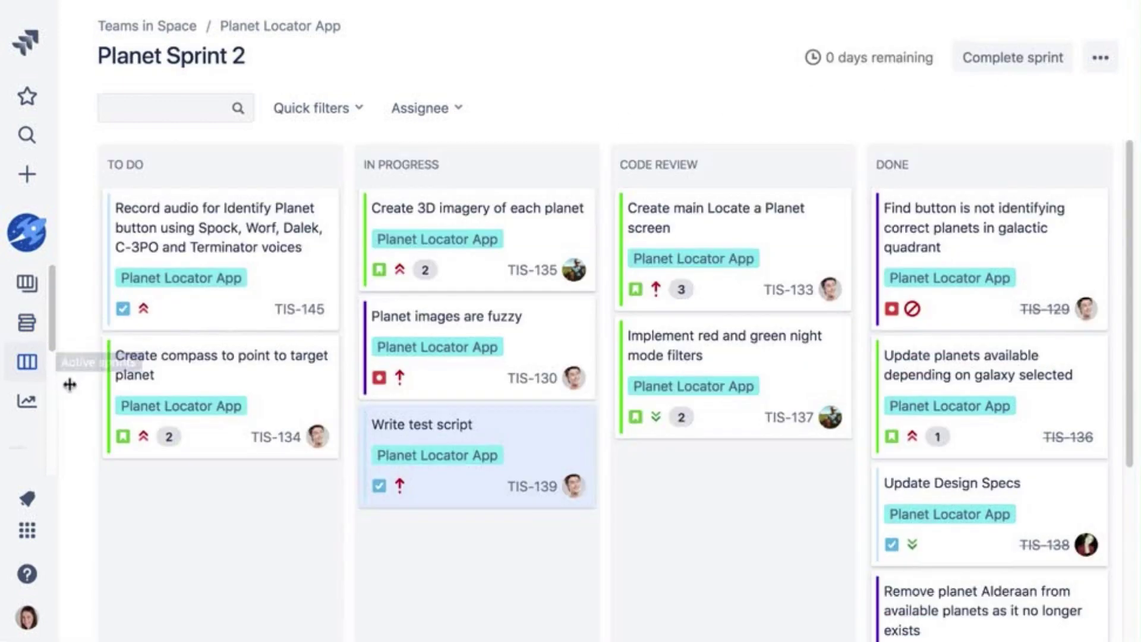